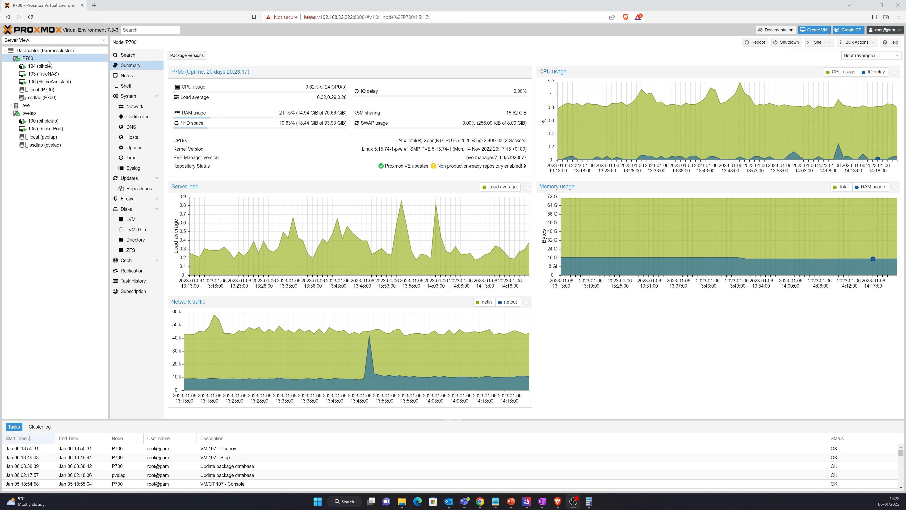
# Step: Start creating a virtual machine on node P700 and name it ubuntu-server
pyautogui.rightClick(35, 62)
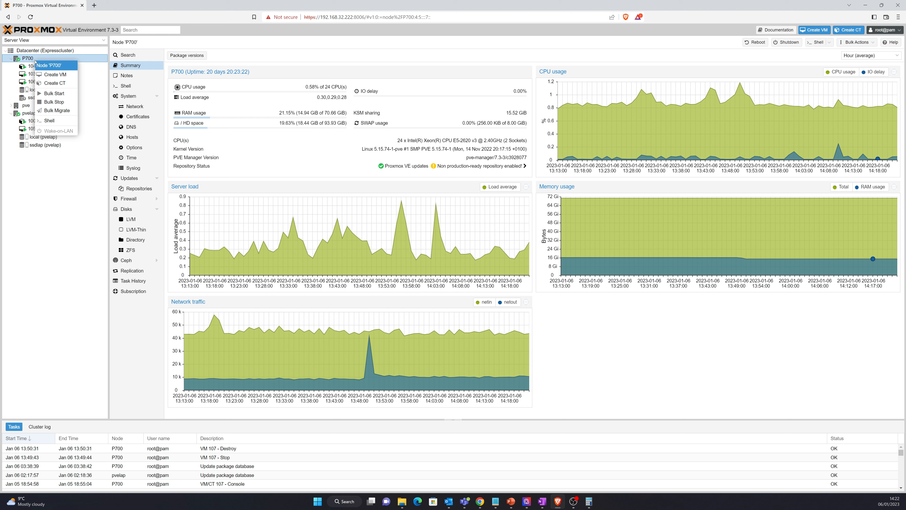
pyautogui.click(45, 77)
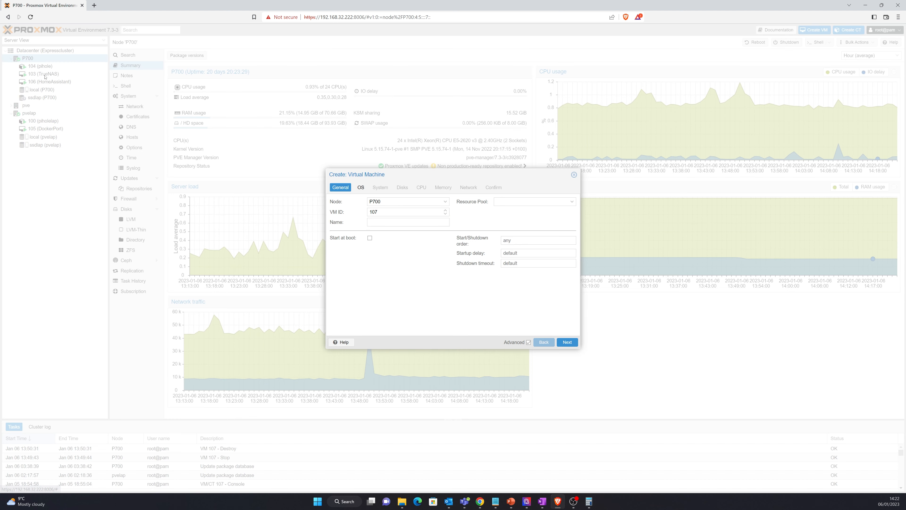
pyautogui.click(386, 221)
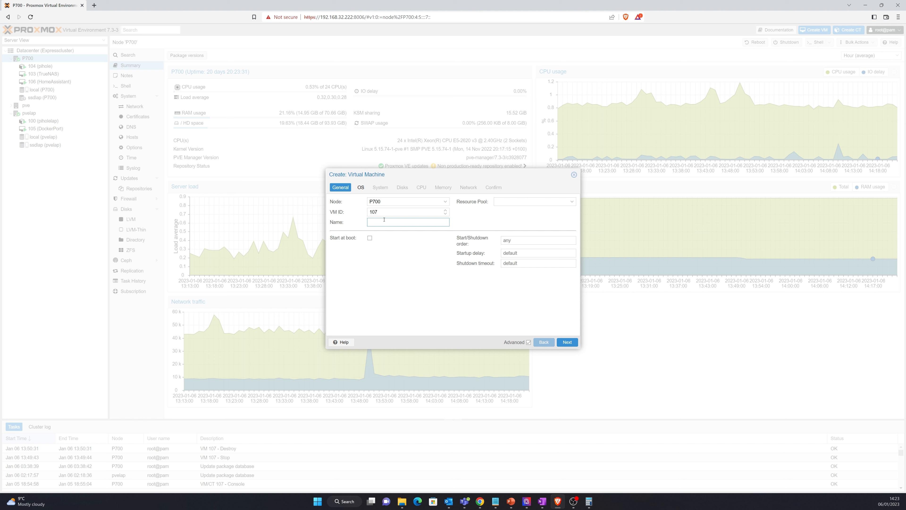
pyautogui.write('ubuntu-server')
pyautogui.click(567, 342)
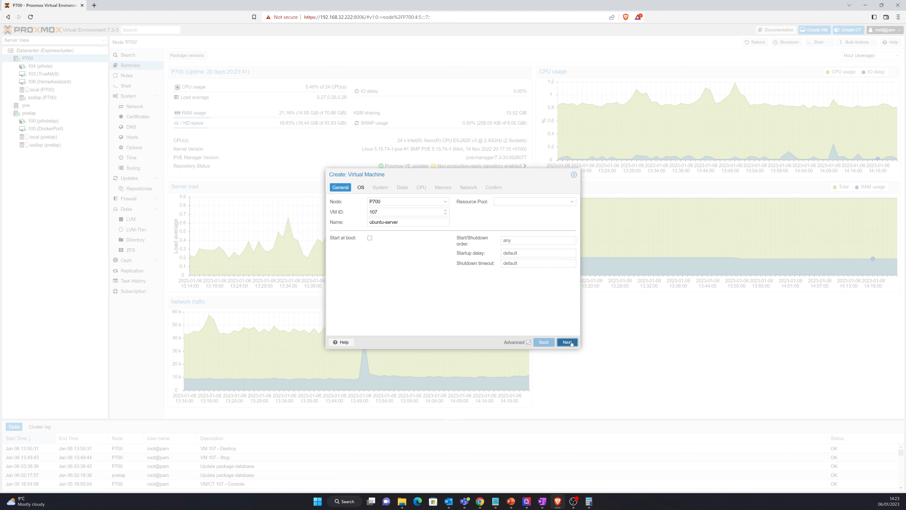
# Step: Choose ubuntu-22.04.1-live-server-amd64__1_.iso as the VM's ISO image and accept the default system settings
pyautogui.click(445, 222)
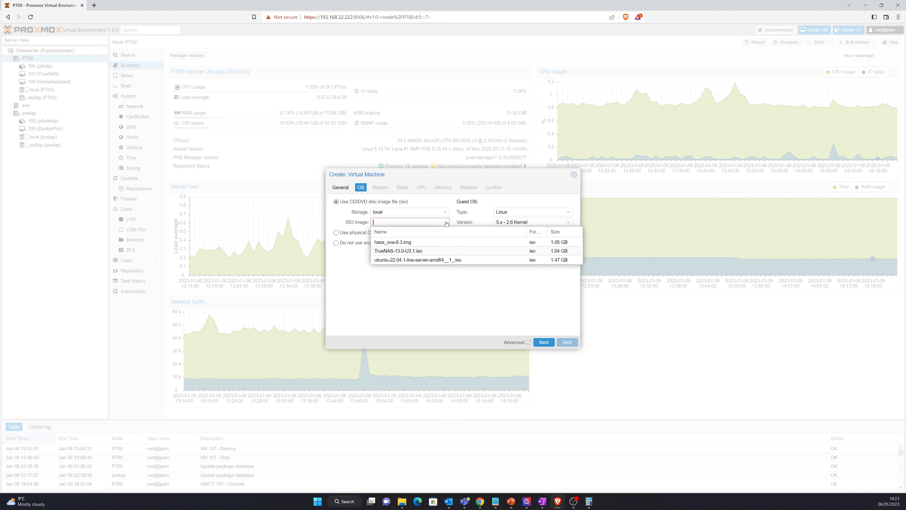
pyautogui.click(409, 260)
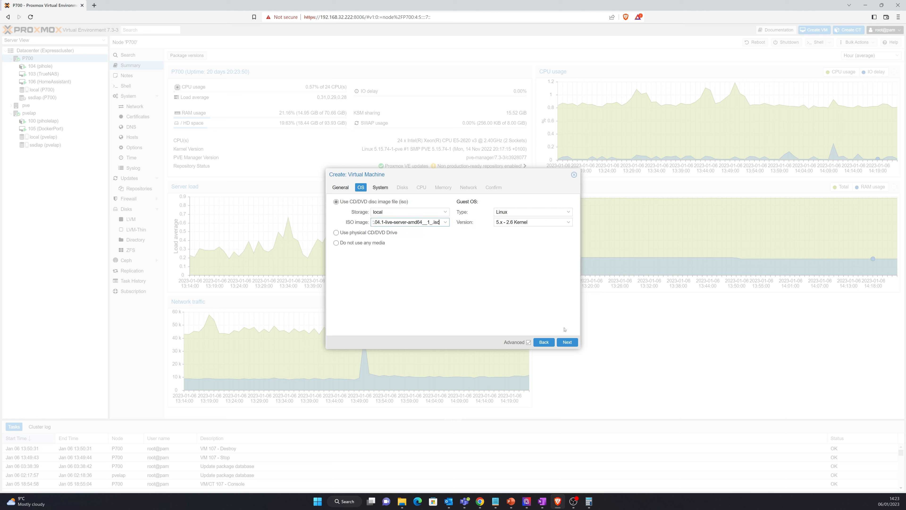
pyautogui.click(573, 343)
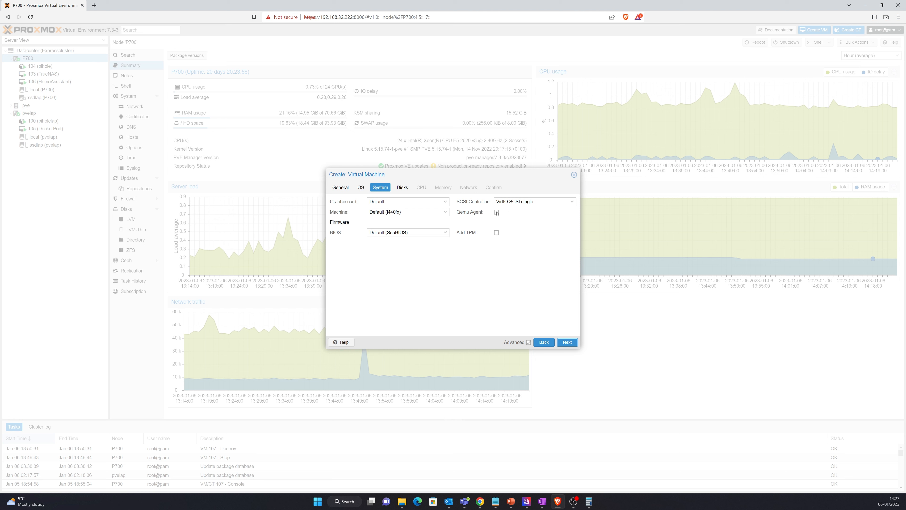
pyautogui.click(573, 343)
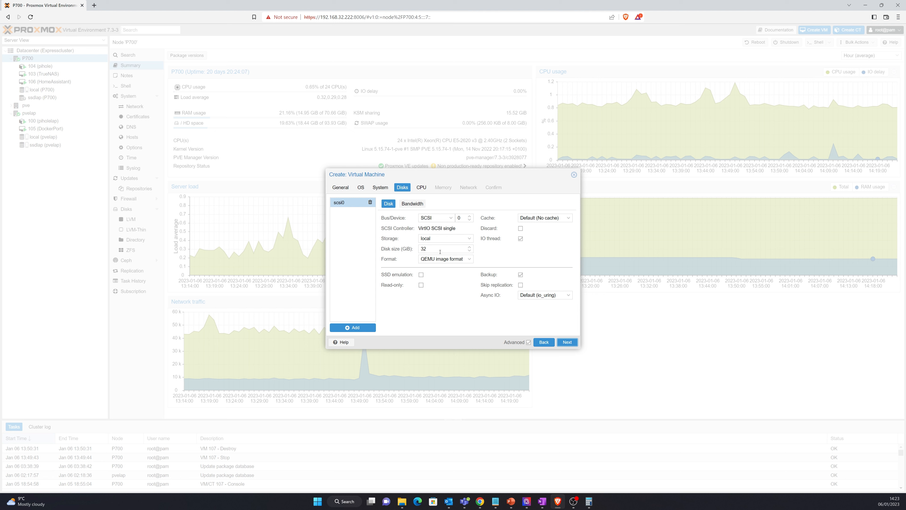
# Step: Accept the default 32 GiB disk and assign 4 CPU cores to the new VM
pyautogui.click(567, 342)
pyautogui.click(445, 210)
pyautogui.click(446, 210)
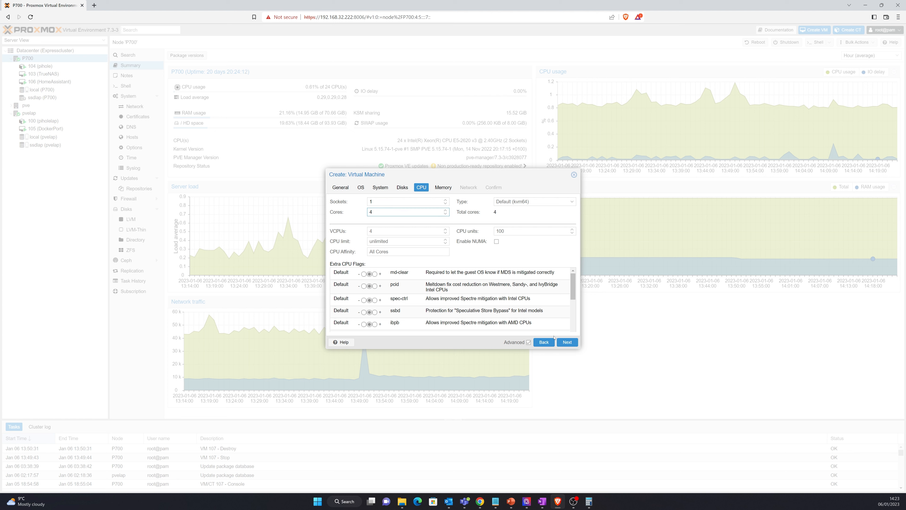
pyautogui.click(567, 343)
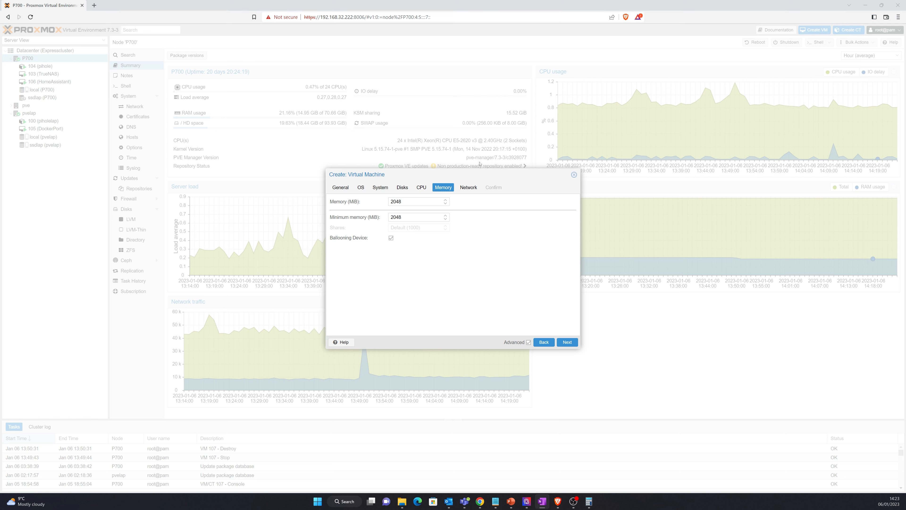
# Step: Set the new VM's memory to 16384 MiB
pyautogui.moveTo(404, 202); pyautogui.dragTo(384, 206)
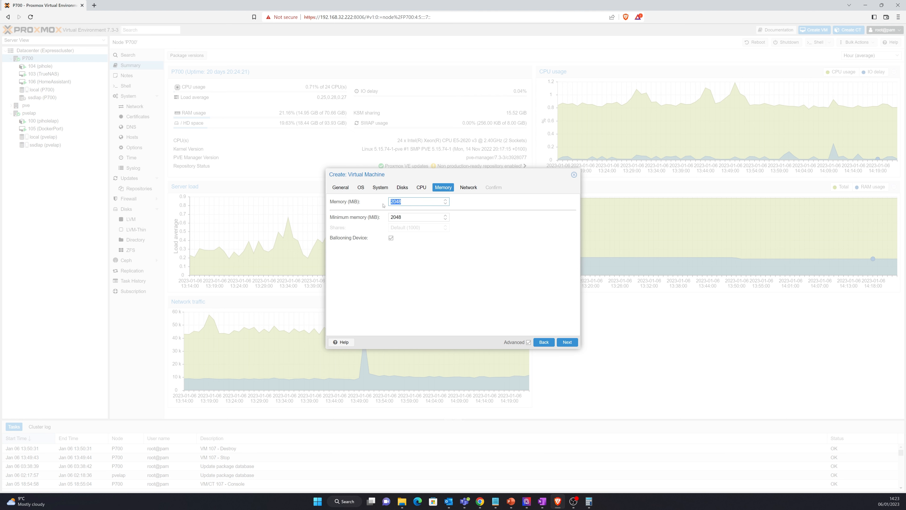
pyautogui.write('16384')
pyautogui.click(568, 342)
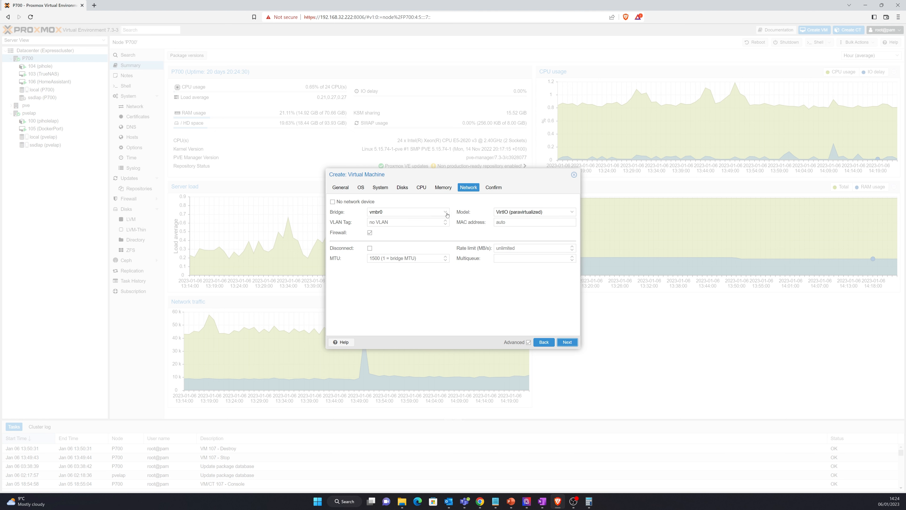
# Step: Connect the VM's network device to bridge vmbr1 and finish creating the VM
pyautogui.click(447, 213)
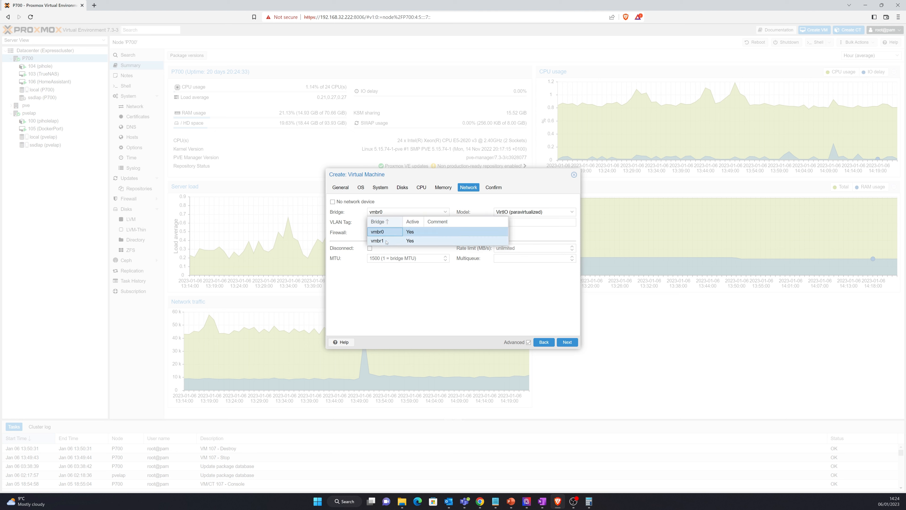
pyautogui.click(378, 241)
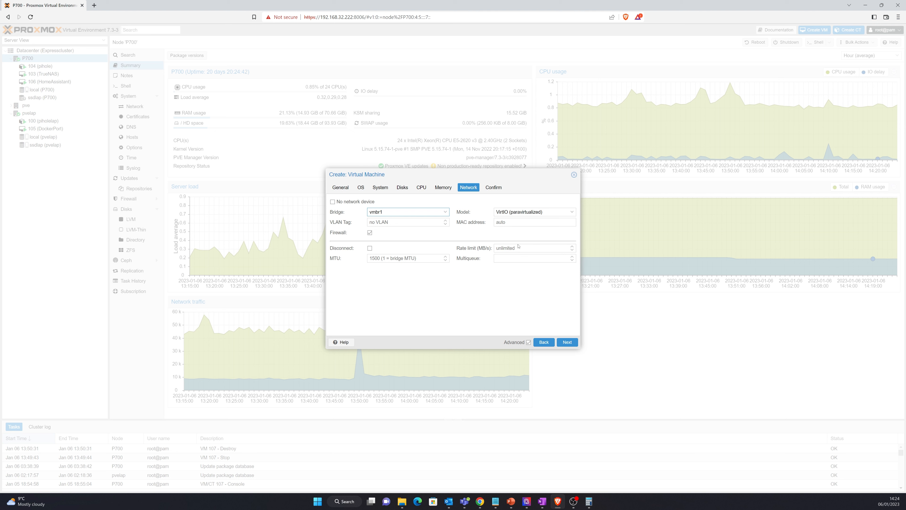
pyautogui.click(566, 342)
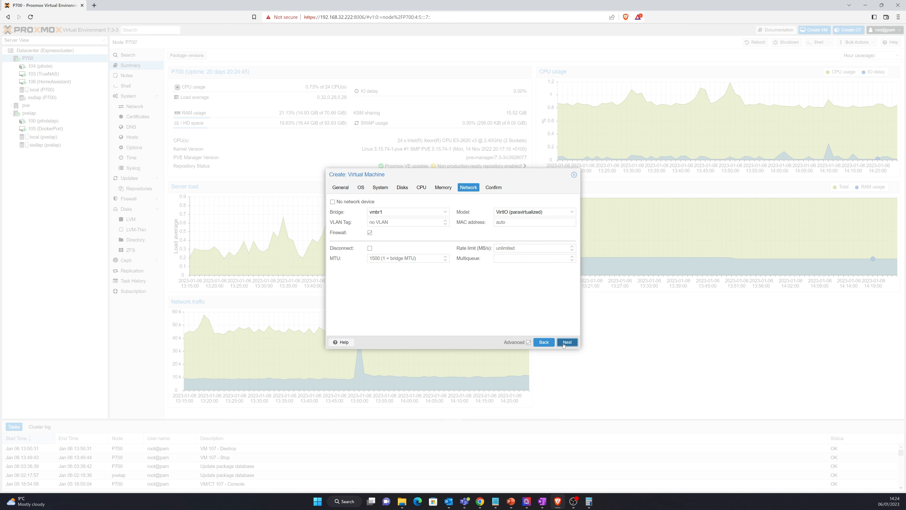
pyautogui.click(565, 342)
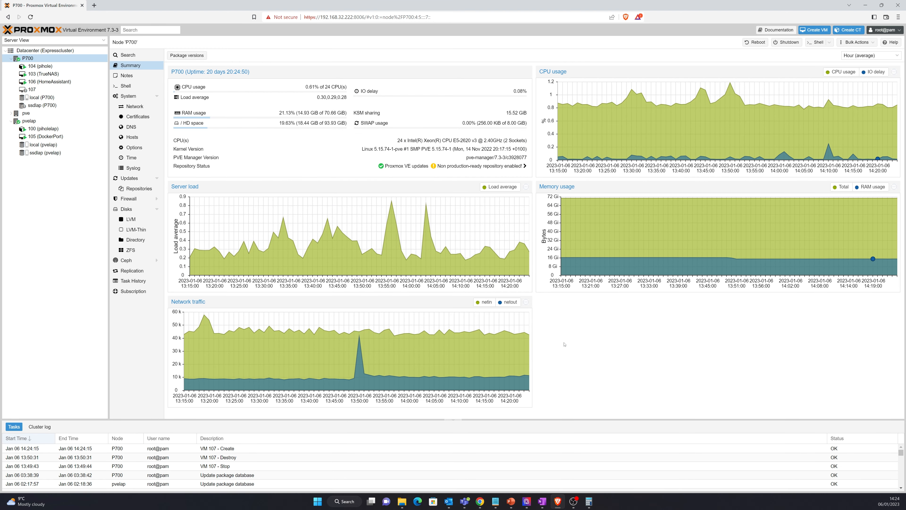
# Step: Start VM 107 from its console and boot the Try or Install Ubuntu Server entry
pyautogui.click(27, 90)
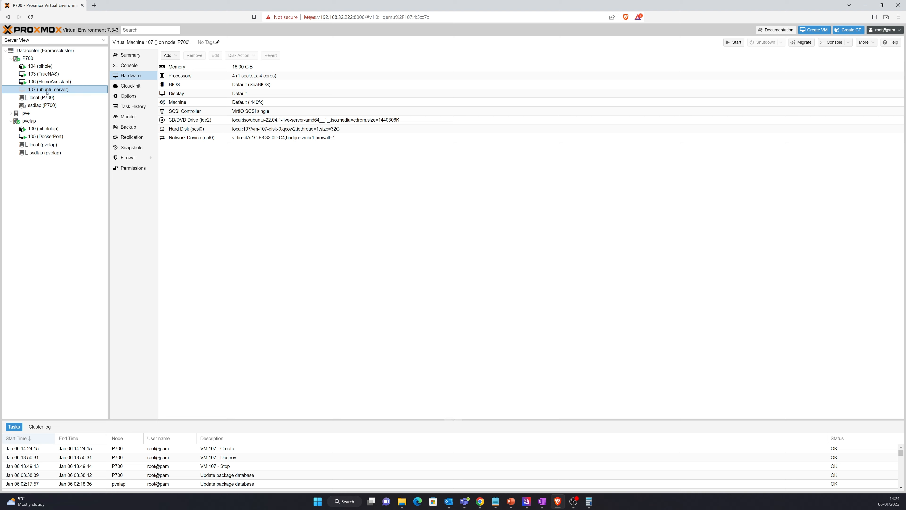
pyautogui.click(127, 57)
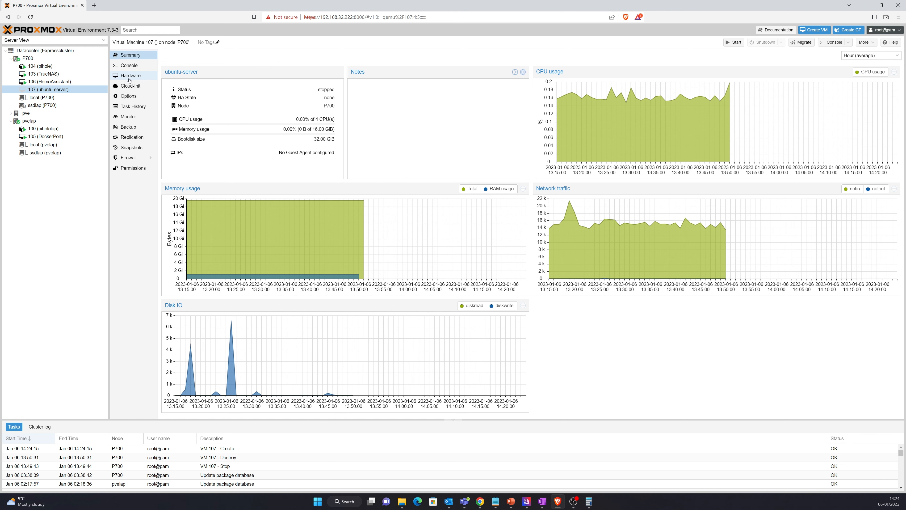
pyautogui.click(131, 66)
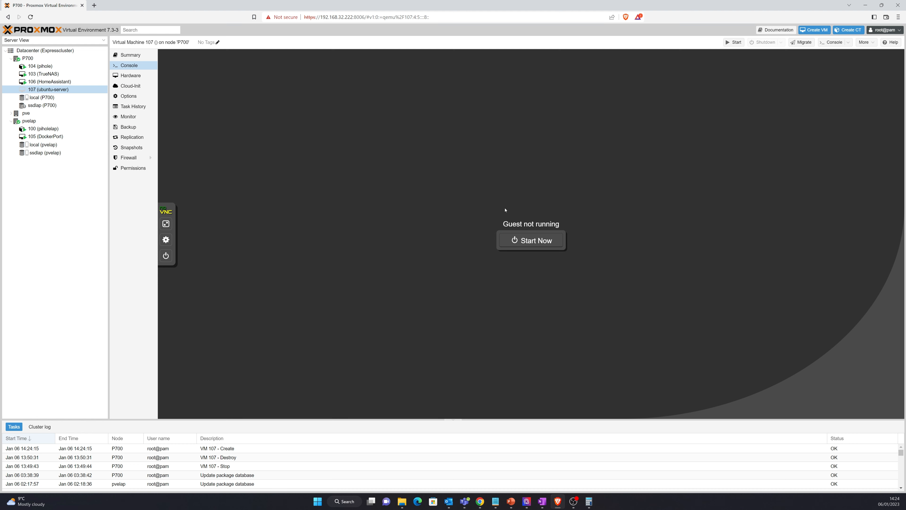
pyautogui.click(541, 241)
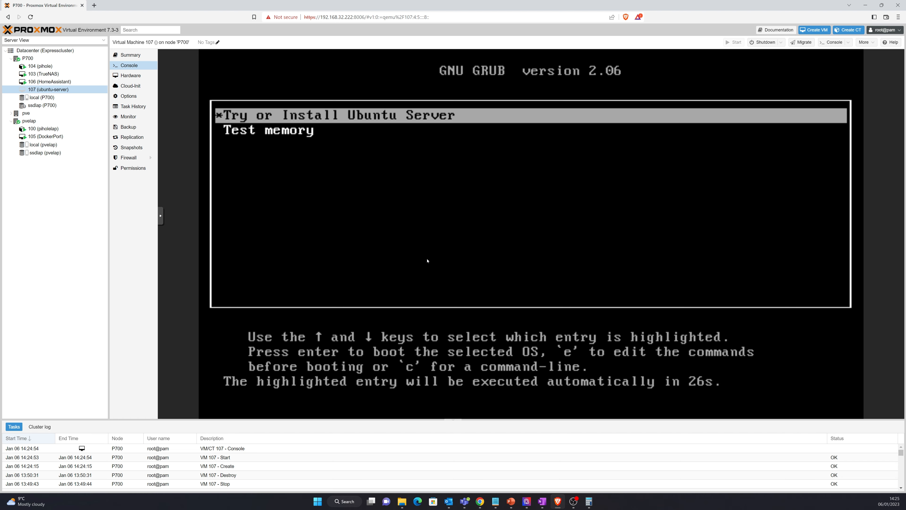
pyautogui.press('Return')
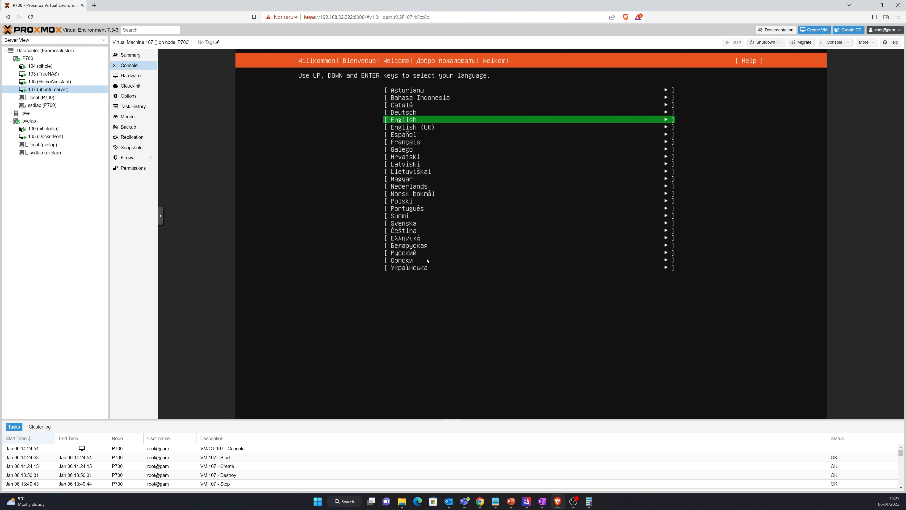
# Step: Choose English (UK) as the installer language and update to the new installer version
pyautogui.press('Down')
pyautogui.press('Return')
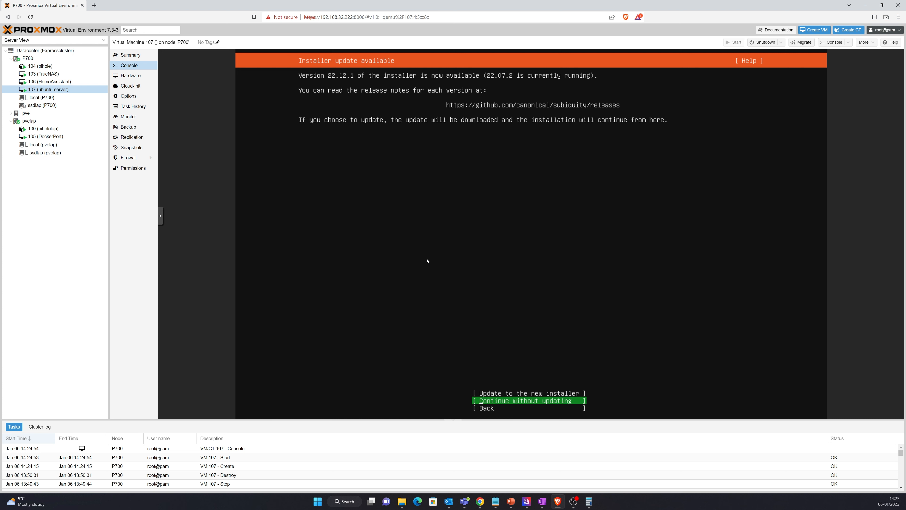
pyautogui.press('Up')
pyautogui.press('Return')
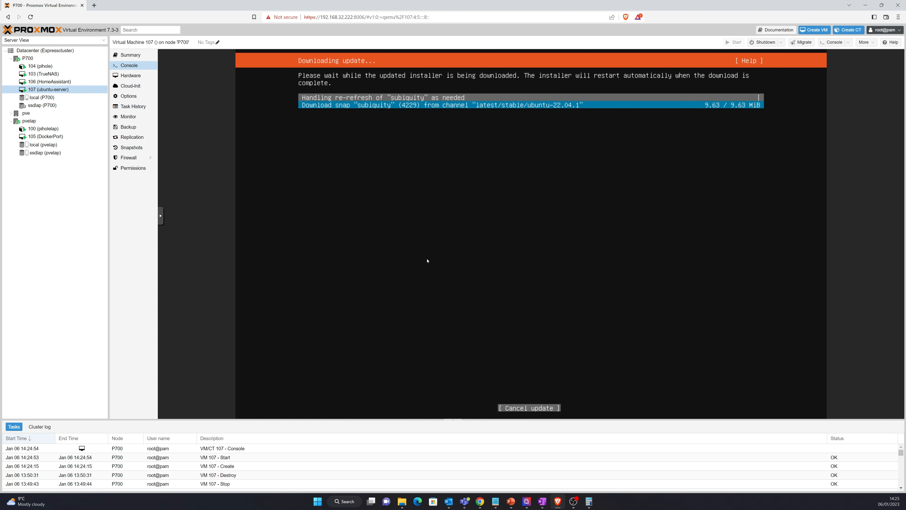
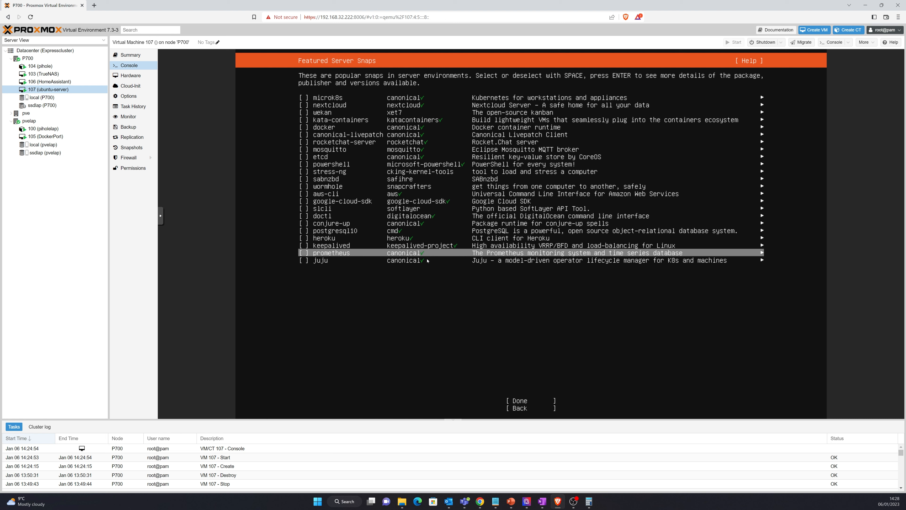
# Step: Continue past the featured server snaps without selecting any
pyautogui.press('Down')
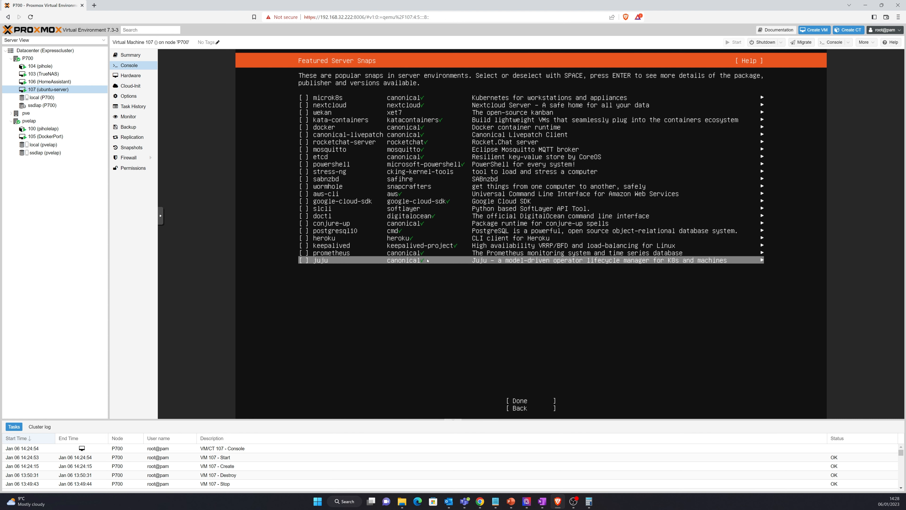
pyautogui.press('Down')
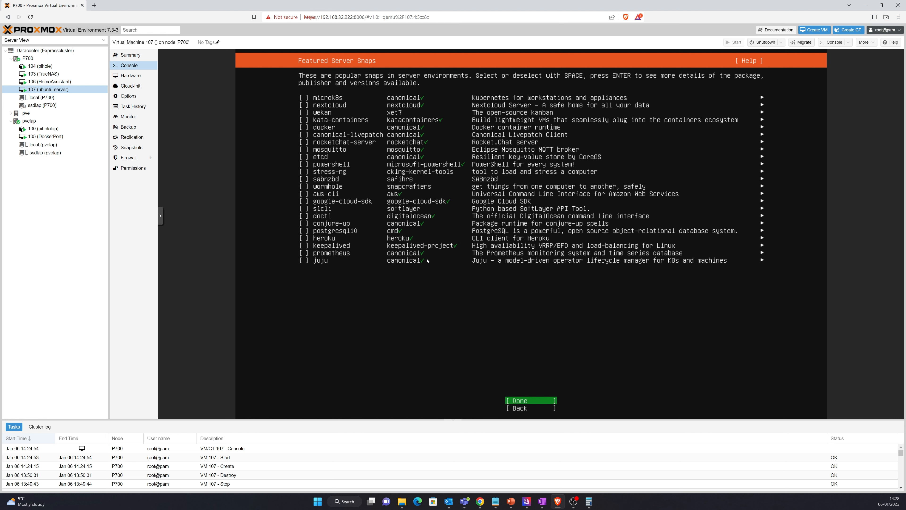
pyautogui.press('Return')
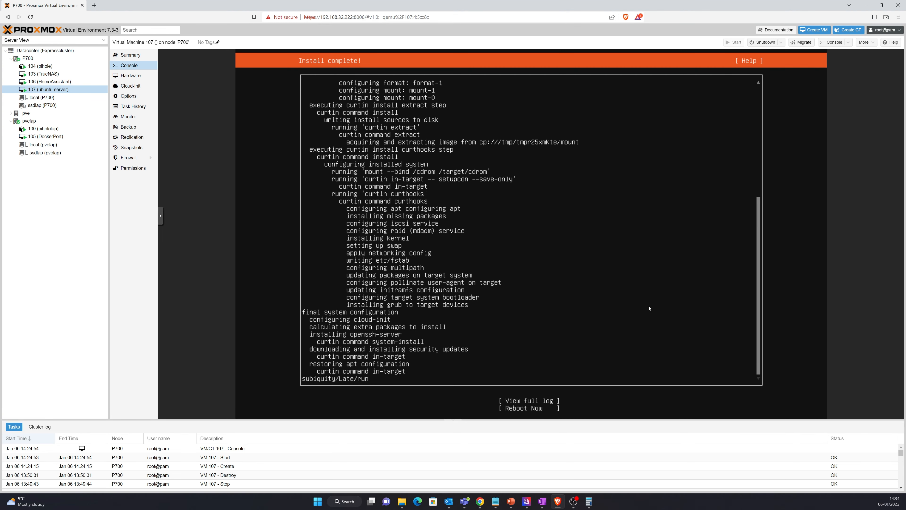
# Step: Reboot the VM from the installer's completion screen
pyautogui.press('Tab')
pyautogui.press('Tab')
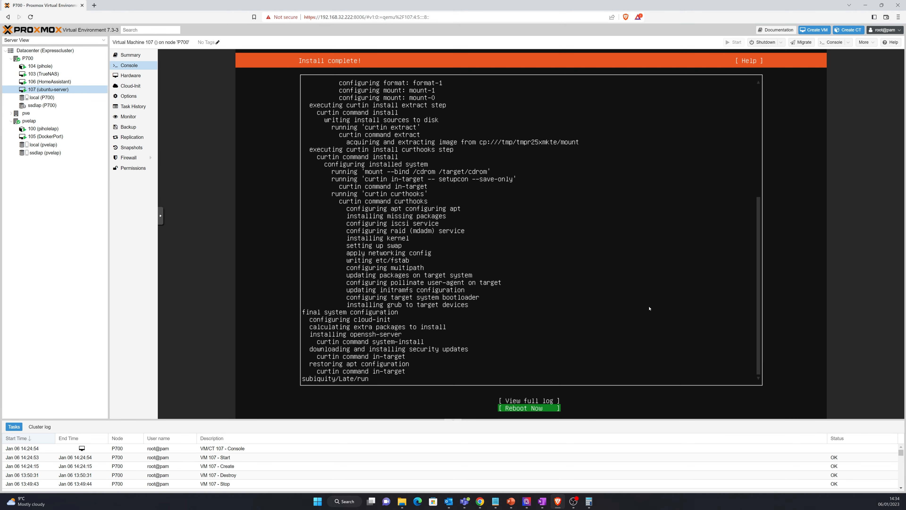
pyautogui.press('Return')
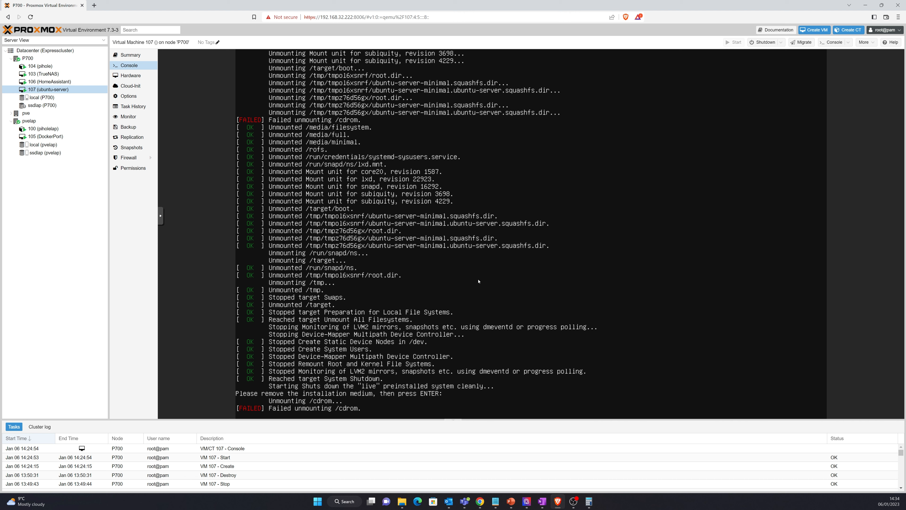
# Step: Remove the CD/DVD drive (ide2) from VM 107's hardware and confirm the removal
pyautogui.click(124, 76)
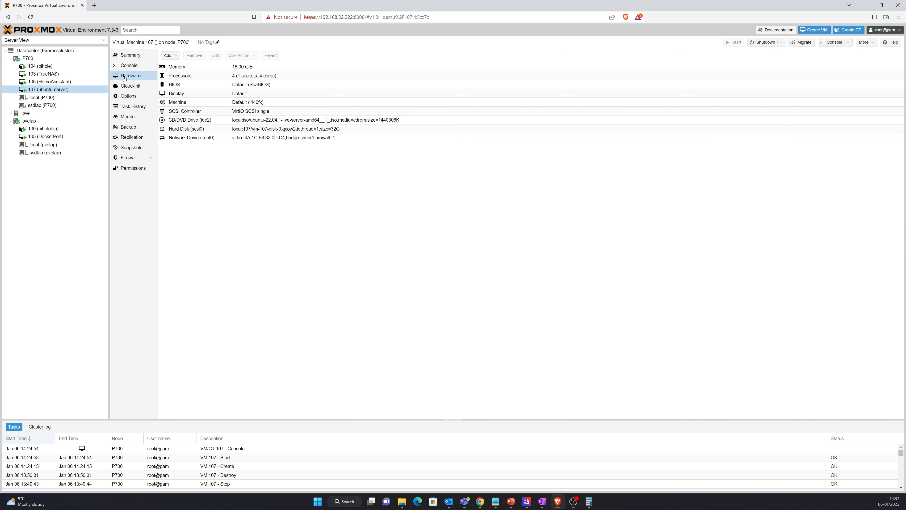
pyautogui.click(219, 120)
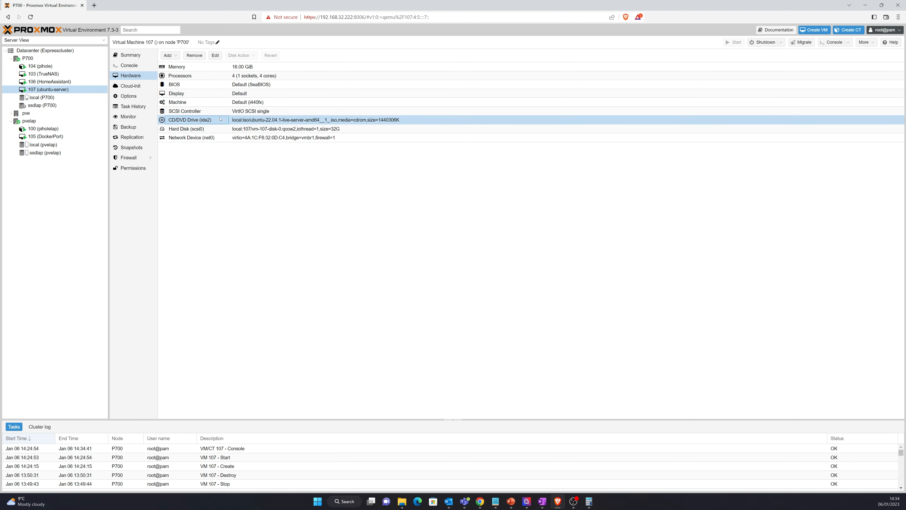
pyautogui.click(195, 57)
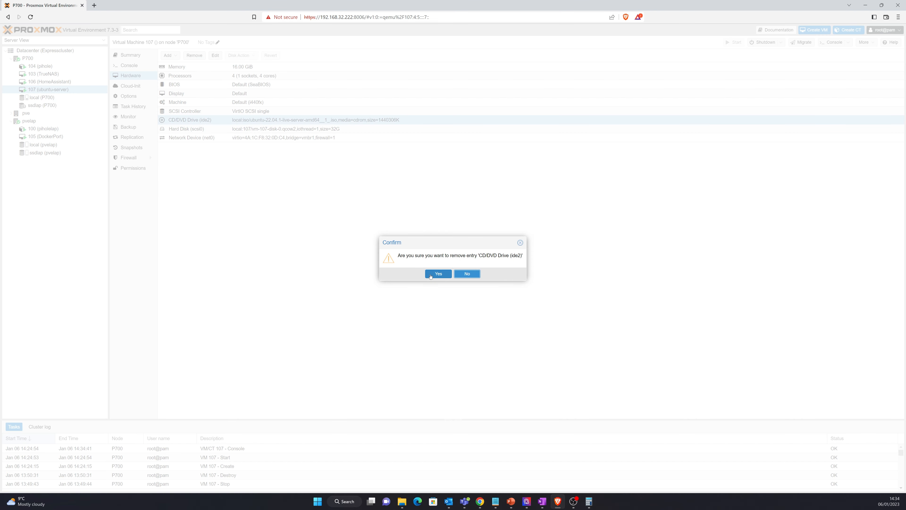
pyautogui.click(438, 274)
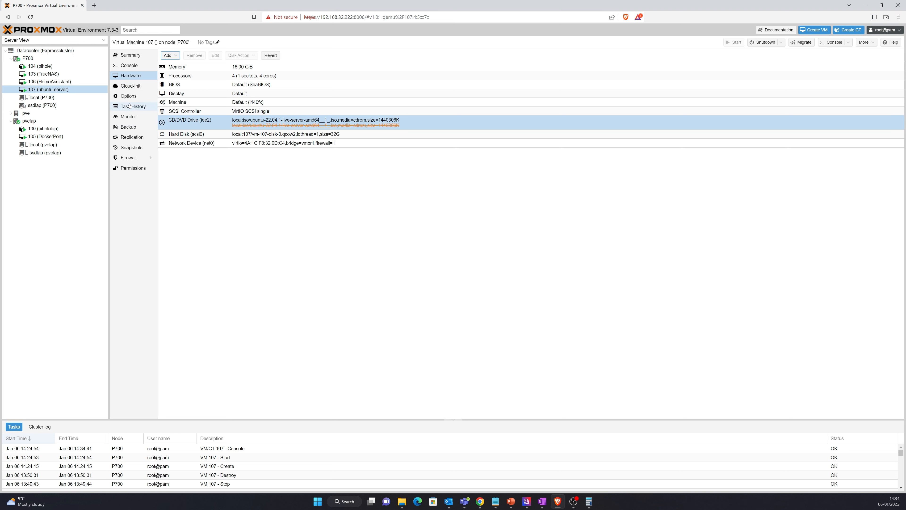
# Step: Enable the QEMU Guest Agent in VM 107's options, keeping the Default (VirtIO) type
pyautogui.click(128, 95)
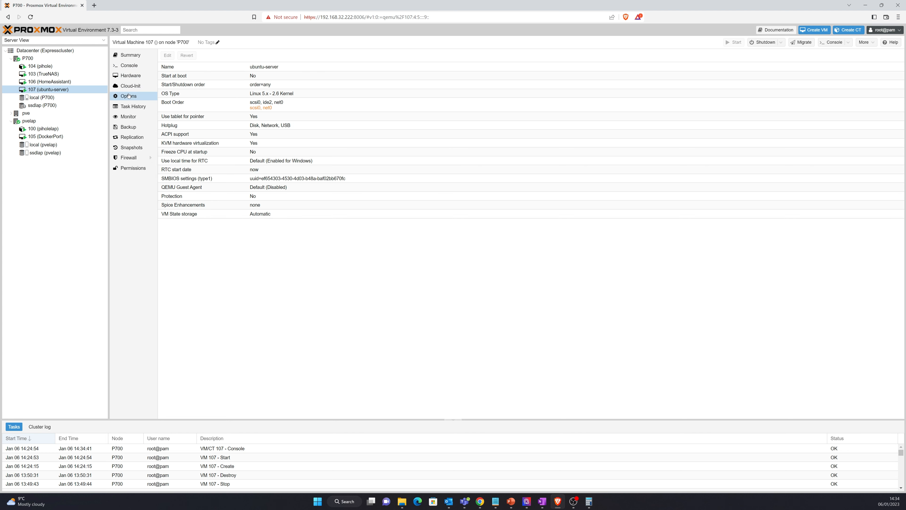
pyautogui.doubleClick(269, 188)
pyautogui.click(405, 242)
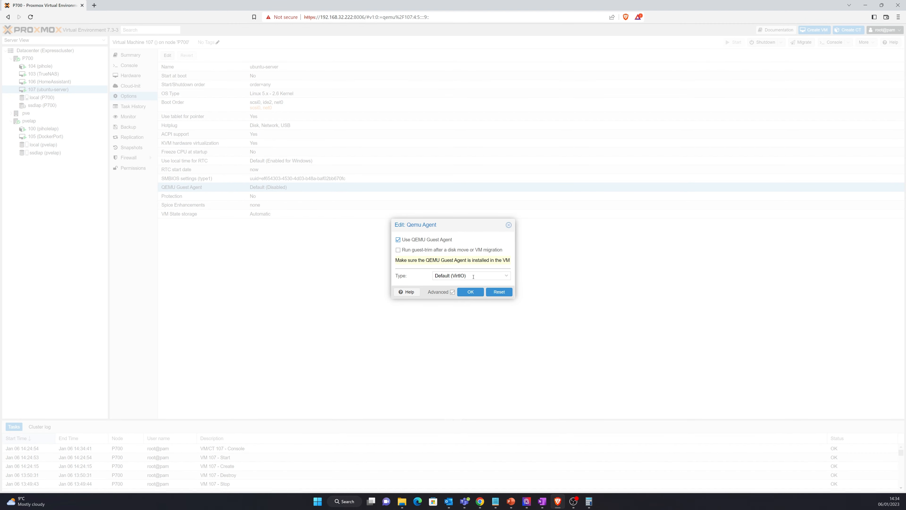
pyautogui.click(473, 295)
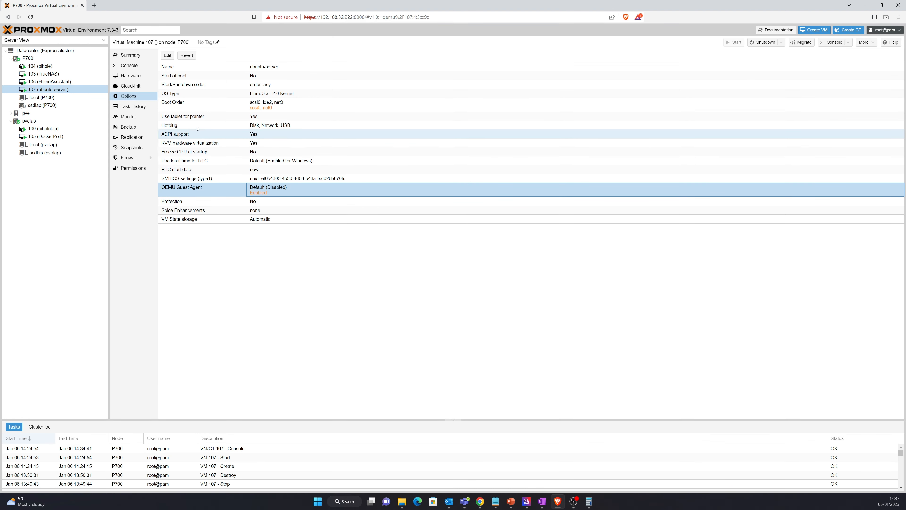
# Step: Open VM 107's console and log in to the Ubuntu server with the account's username and password
pyautogui.click(131, 66)
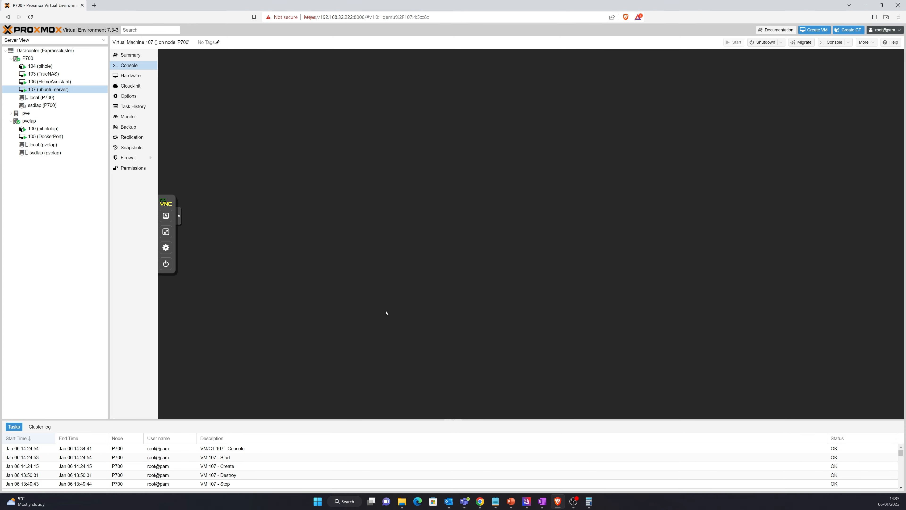
pyautogui.press('Return')
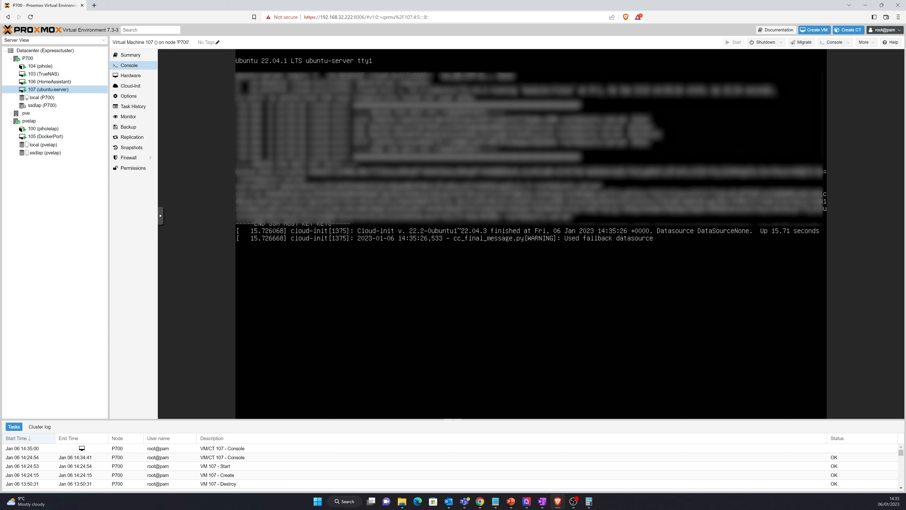
pyautogui.press('Return')
pyautogui.write('andy')
pyautogui.press('Return')
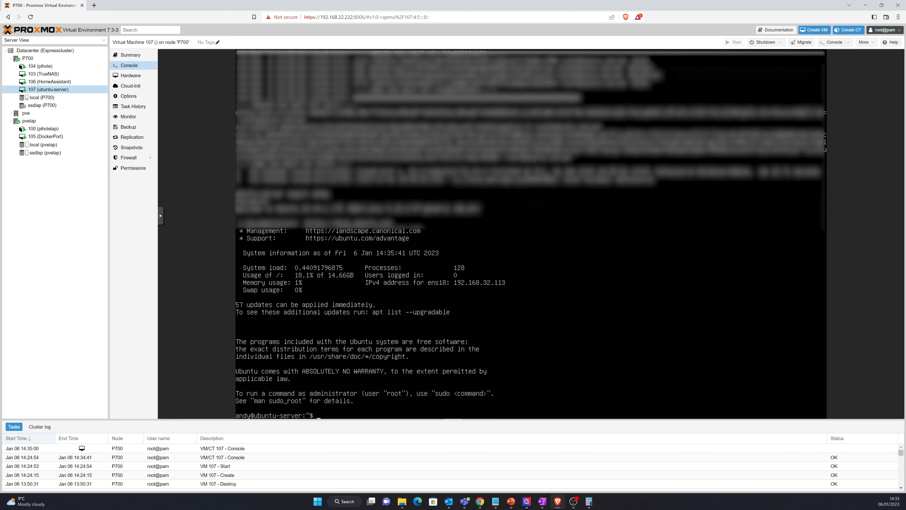
# Step: Refresh the package lists with sudo apt-get update, authenticating with the sudo password
pyautogui.write('sudo apt-get update')
pyautogui.press('Return')
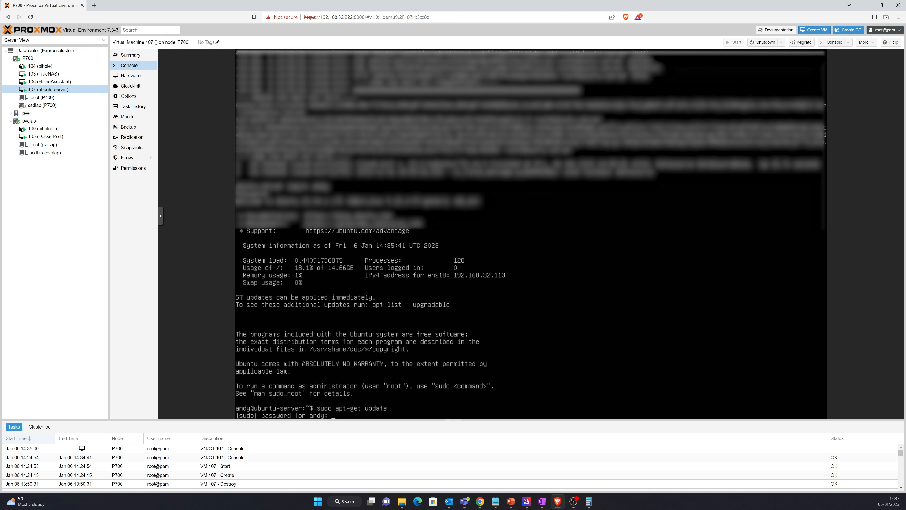
pyautogui.press('Return')
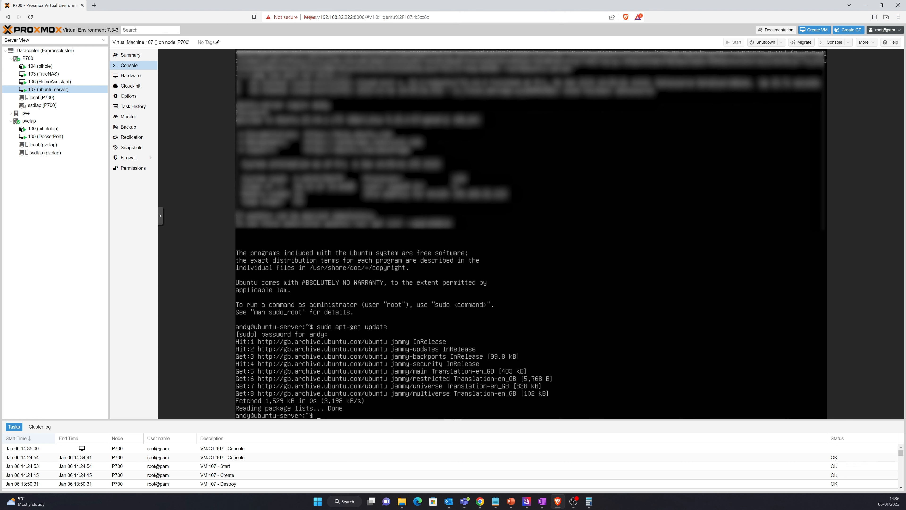
# Step: Upgrade the installed packages with sudo apt-get upgrade, agree to continue, and accept the preselected services for restarting
pyautogui.press('Up')
pyautogui.press('BackSpace')
pyautogui.press('BackSpace')
pyautogui.press('BackSpace')
pyautogui.write('grade')
pyautogui.press('Return')
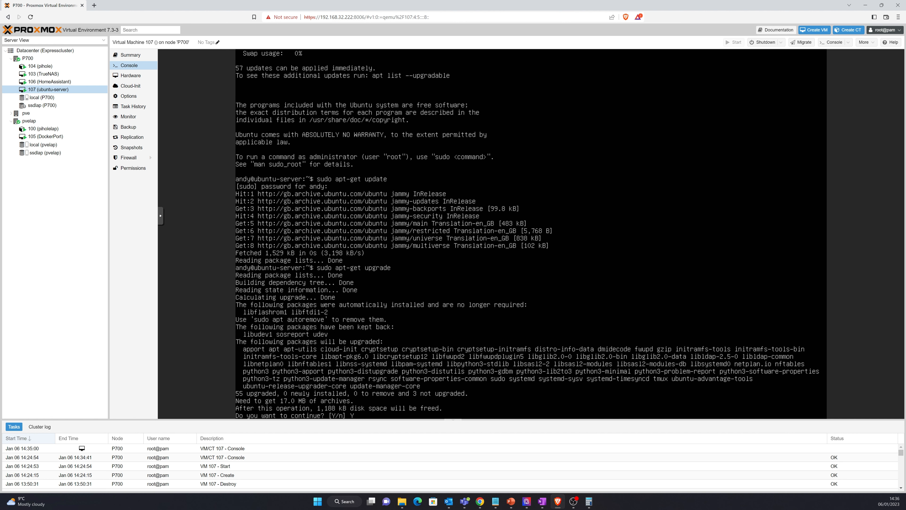
pyautogui.write('Y')
pyautogui.press('Return')
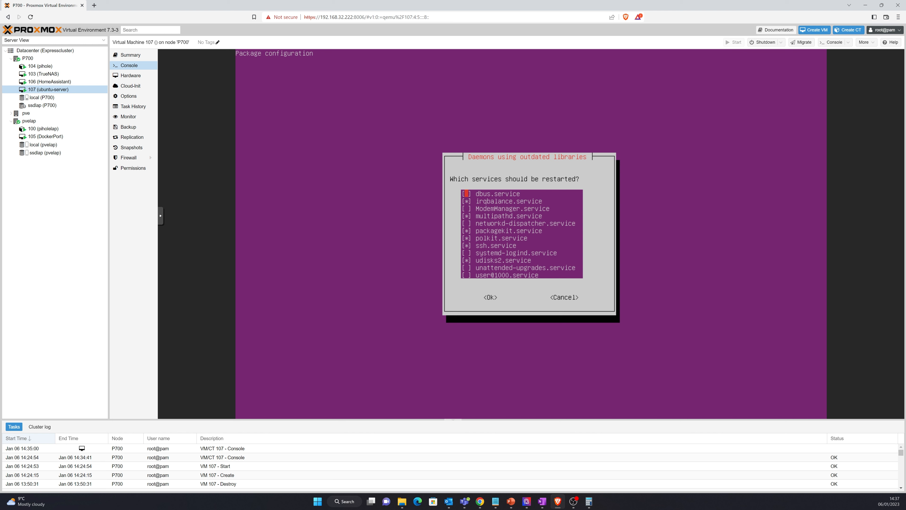
pyautogui.press('Tab')
pyautogui.press('Return')
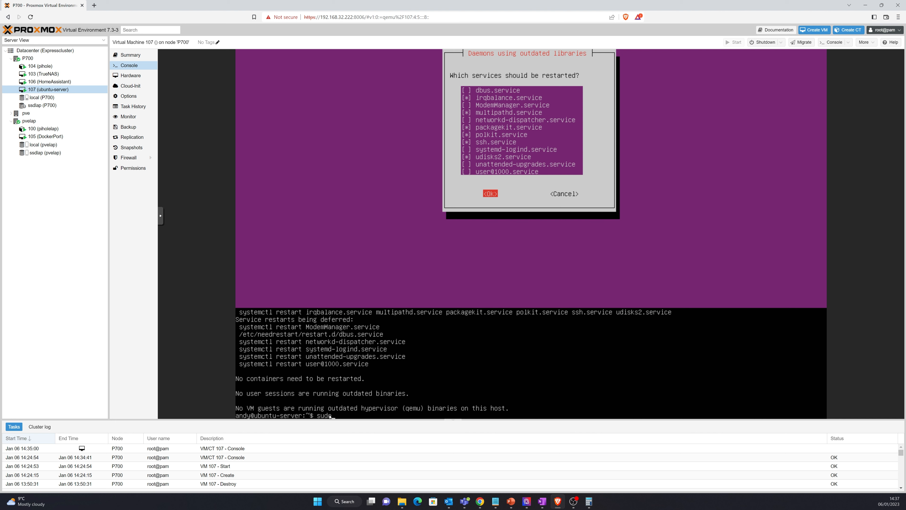
# Step: Install the guest agent with sudo apt-get install qemu-guest-agent, agree to continue, and accept the default service restart selection
pyautogui.write('-get install qemu-gu')
pyautogui.write('est-agent')
pyautogui.press('Return')
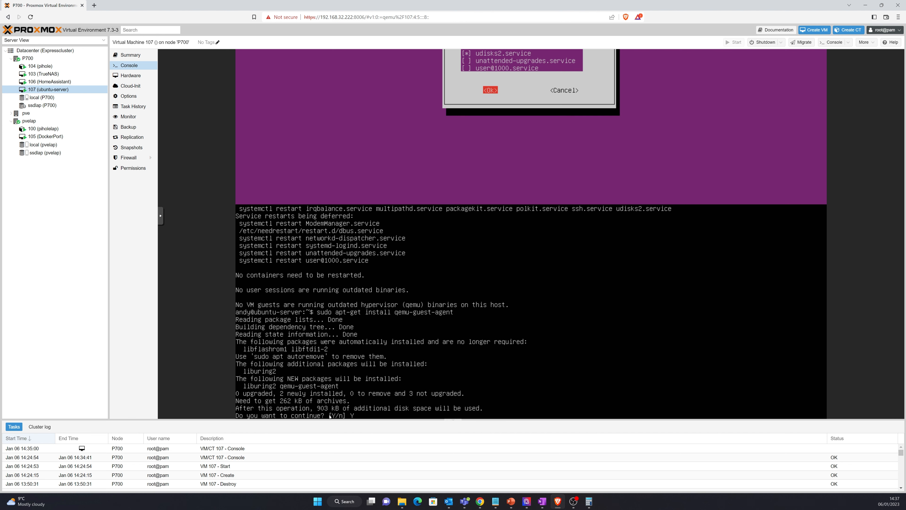
pyautogui.write('Y')
pyautogui.press('Return')
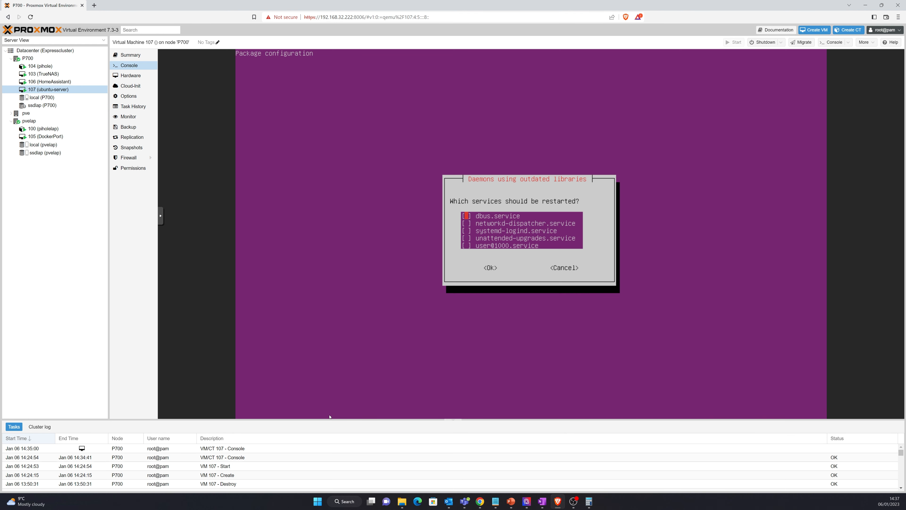
pyautogui.press('Tab')
pyautogui.press('Return')
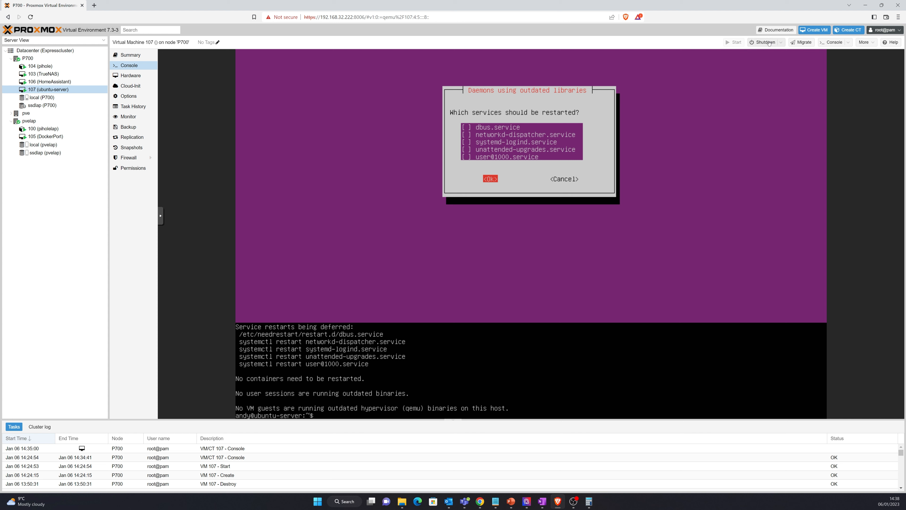
# Step: Shut down VM 107 from Proxmox and confirm the shutdown
pyautogui.click(781, 43)
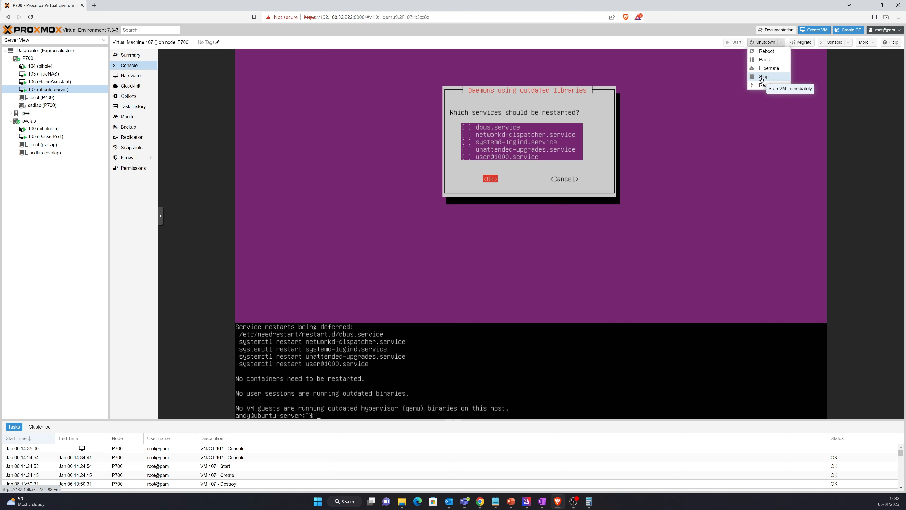
pyautogui.click(763, 42)
pyautogui.click(439, 273)
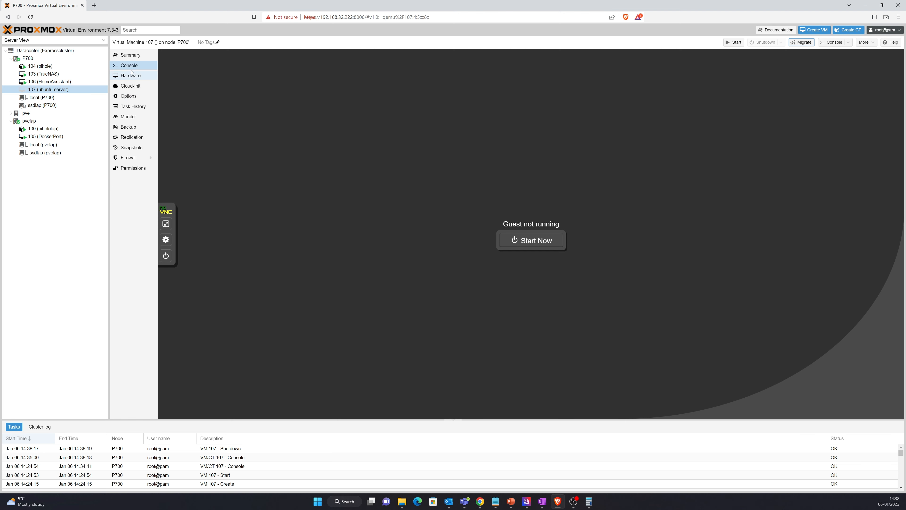
# Step: Show VM 107's summary and start the virtual machine again
pyautogui.click(130, 55)
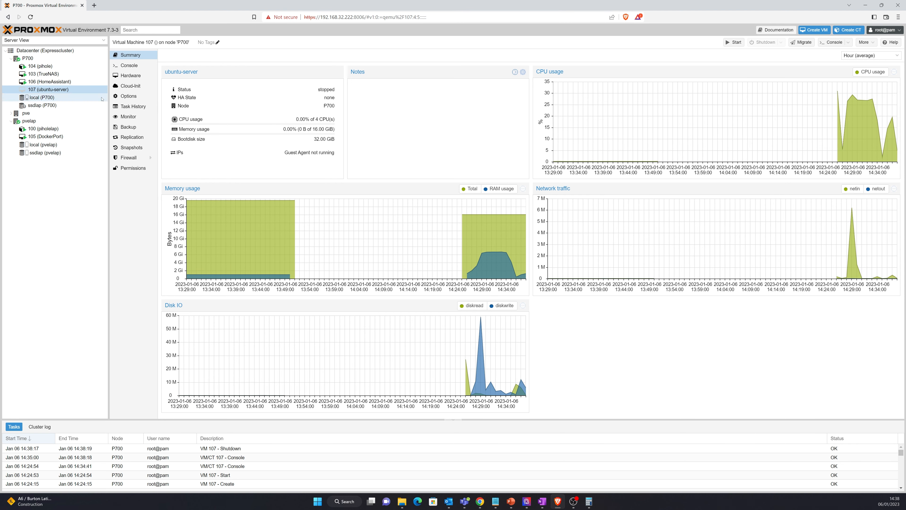
pyautogui.rightClick(57, 91)
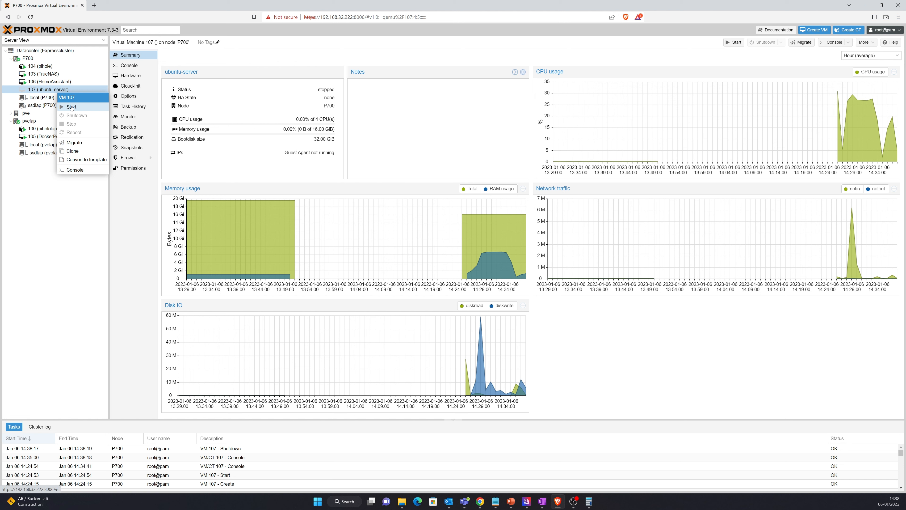
pyautogui.click(71, 106)
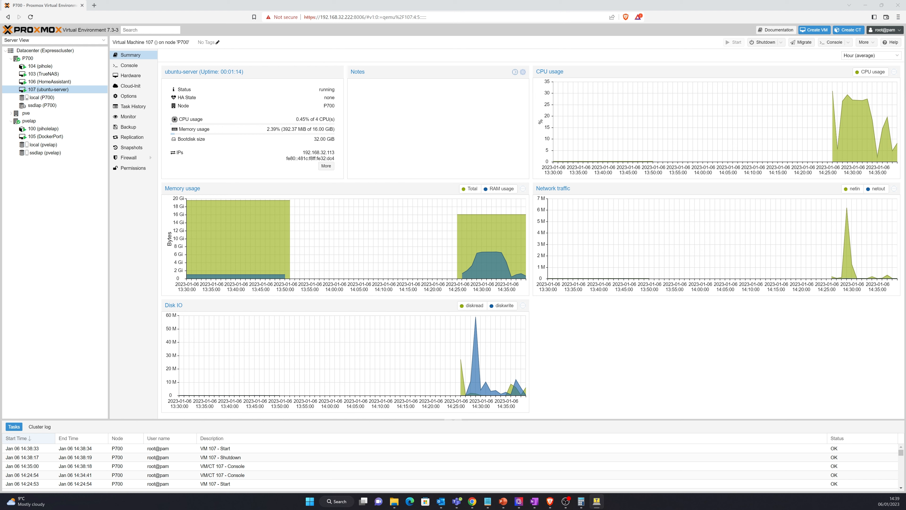
# Step: Switch to Tera Term and open a new SSH connection to host 192.168.32.113 on TCP port 22
pyautogui.moveTo(905, 89); pyautogui.dragTo(294, 52)
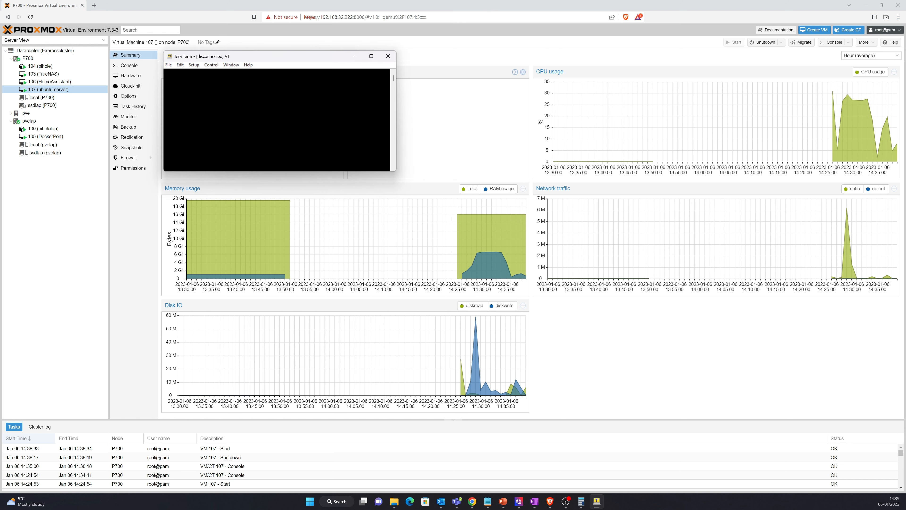
pyautogui.click(168, 65)
pyautogui.click(232, 75)
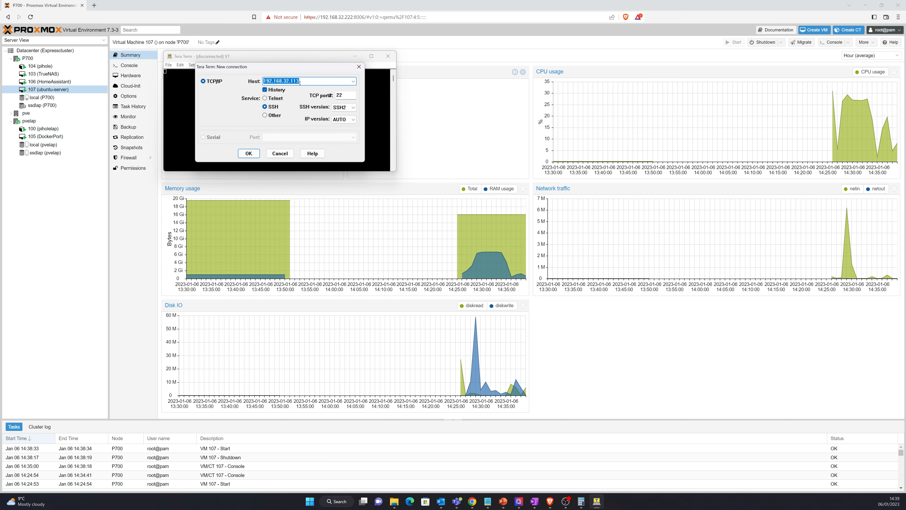
pyautogui.click(249, 153)
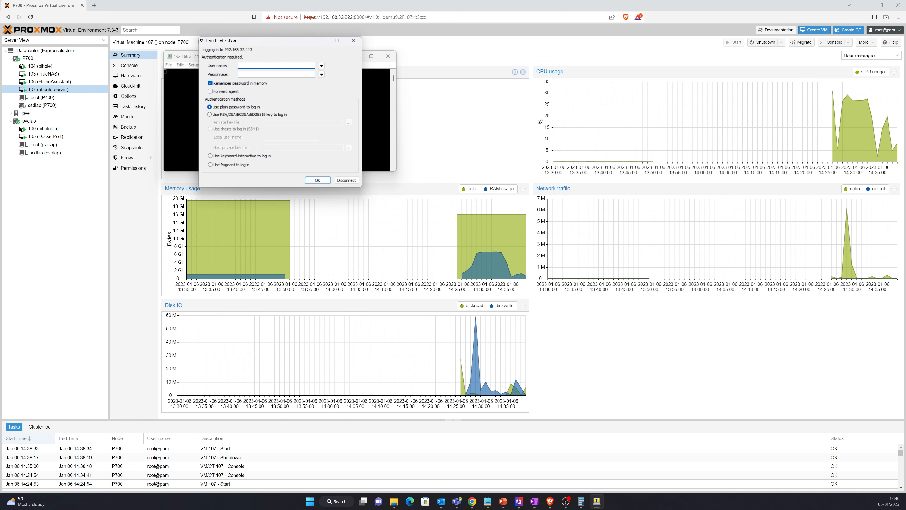
# Step: Log in to the SSH session with the account's username and password, using plain password authentication
pyautogui.write('andy')
pyautogui.press('Tab')
pyautogui.write('••••••••••')
pyautogui.press('Return')
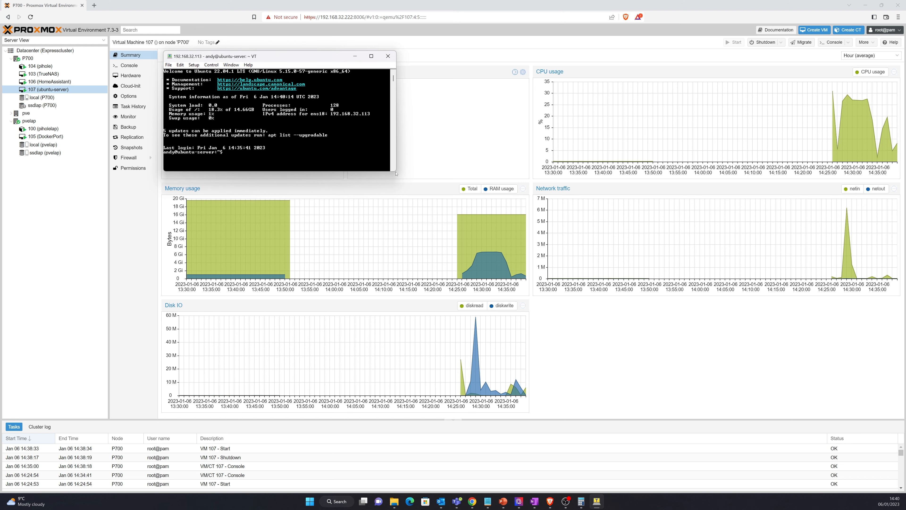
# Step: Enlarge and reposition the Tera Term window so it covers most of the Proxmox page
pyautogui.moveTo(394, 172); pyautogui.dragTo(725, 385)
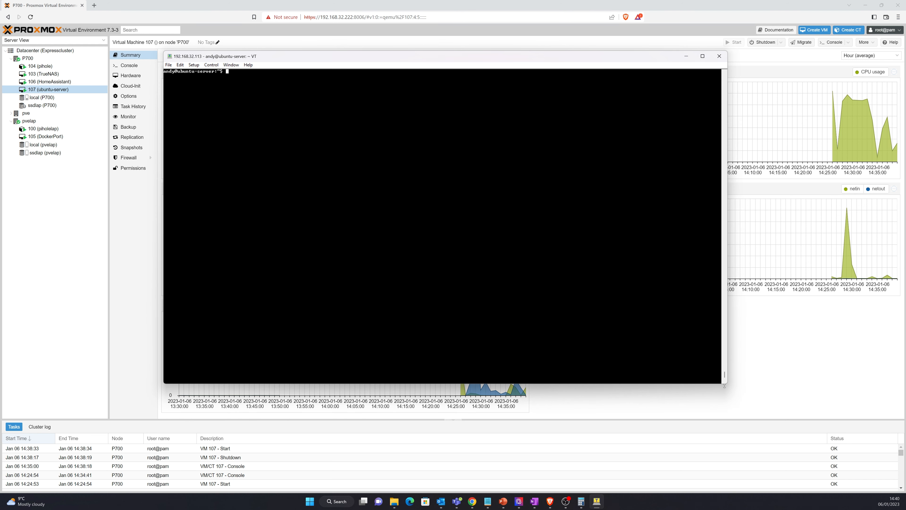
pyautogui.moveTo(456, 59); pyautogui.dragTo(427, 54)
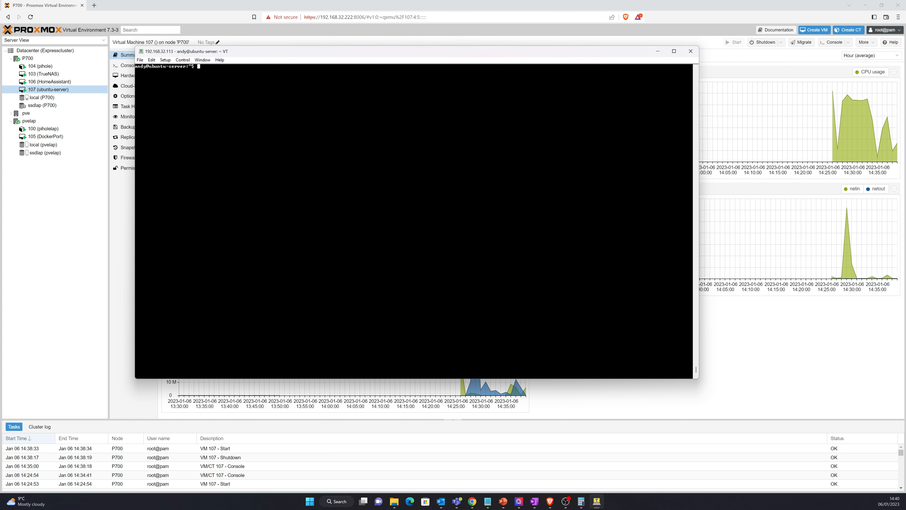
pyautogui.moveTo(412, 54); pyautogui.dragTo(366, 49)
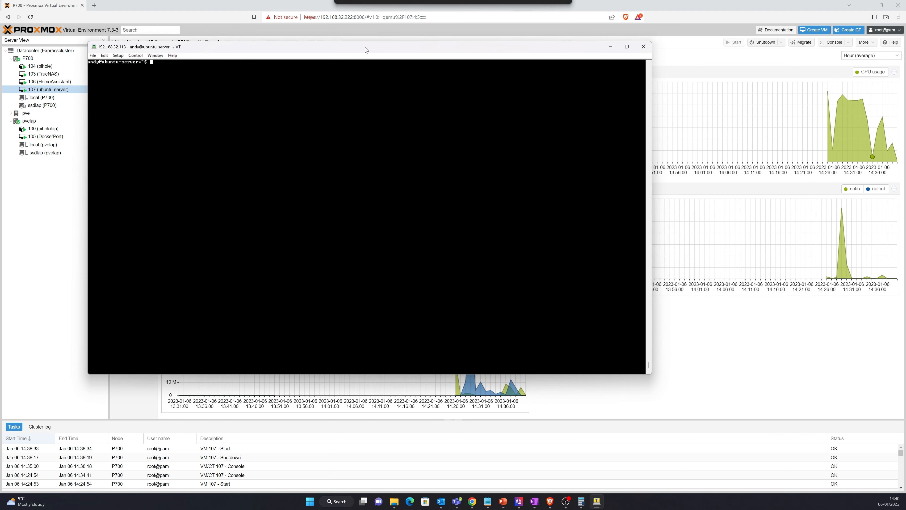
pyautogui.moveTo(650, 376); pyautogui.dragTo(779, 433)
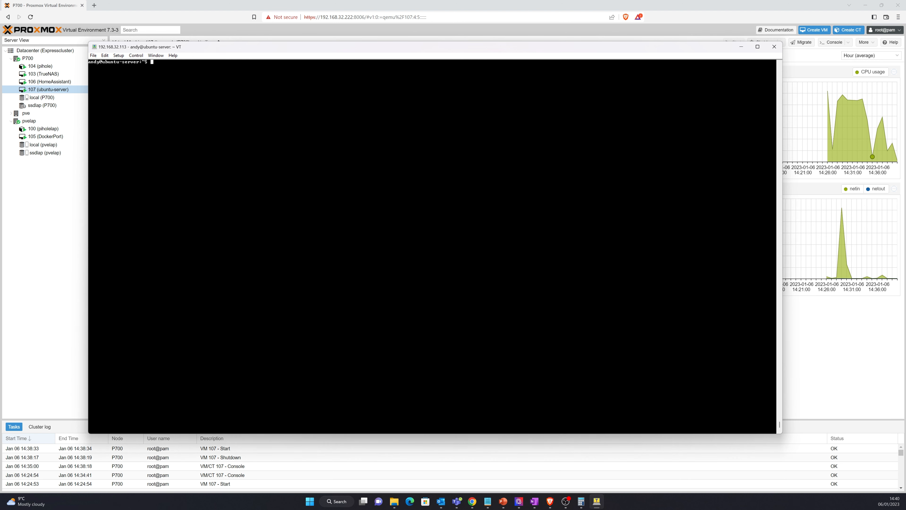